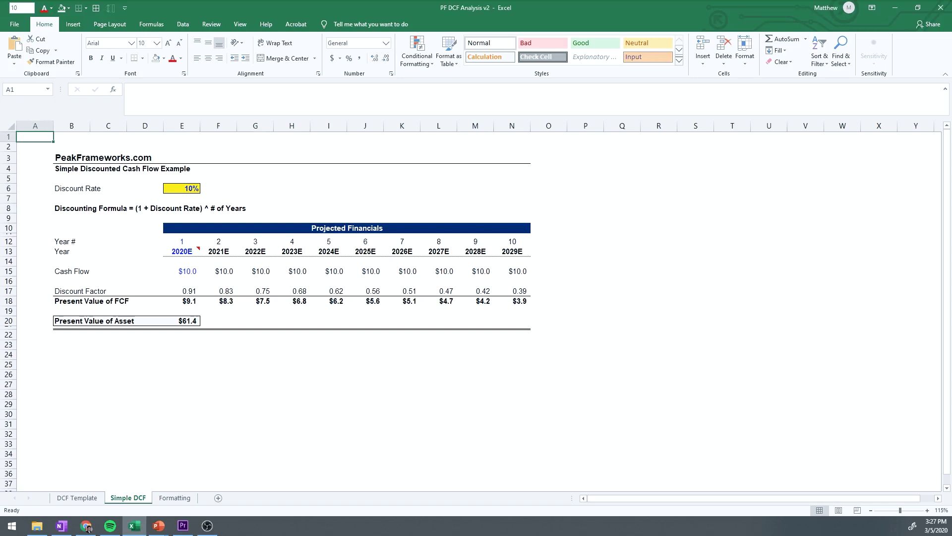
key("Right")
key("Down")
key("Down")
key("Down")
key("Down")
key("Down")
key("Down")
key("Down")
key("Down")
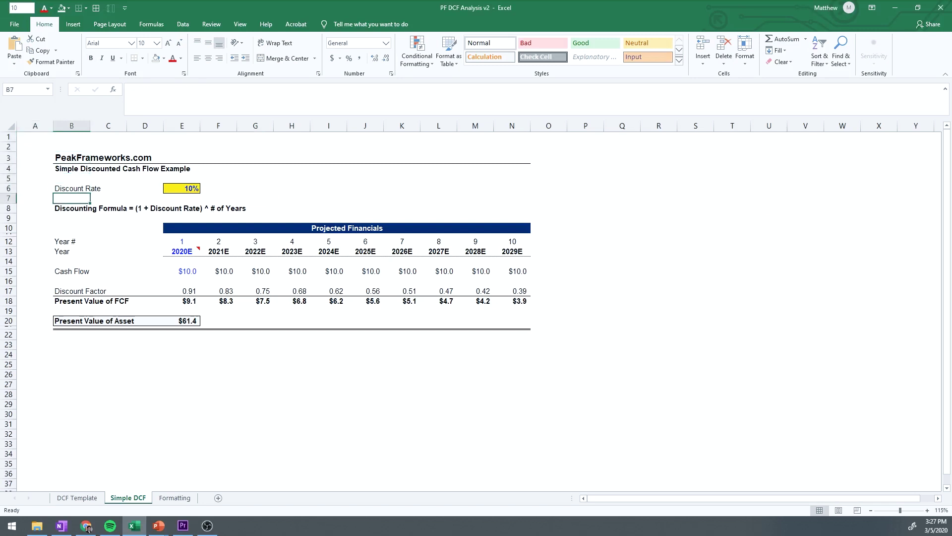
key("Down")
key("Down")
key("Down")
key("Right")
key("Right")
key("Right")
key("ctrl+shift+Right")
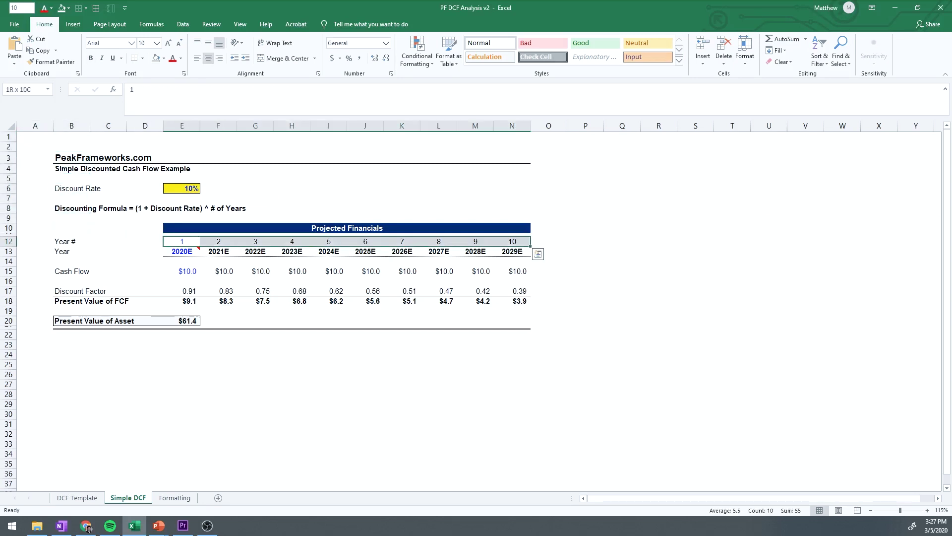
key("Down")
key("Down")
key("Down")
key("Right")
key("Right")
key("Right")
key("Right")
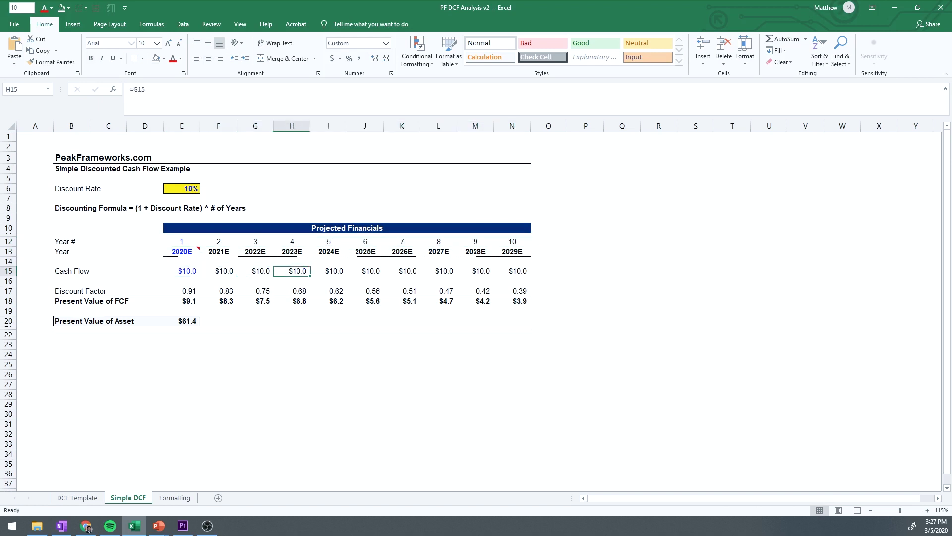
key("Right")
key("Right")
key("Right")
key("Right")
key("Right")
key("Down")
key("Down")
key("Down")
key("Left")
key("Left")
key("Left")
key("Left")
key("Left")
key("Left")
key("Left")
key("Left")
key("Left")
key("ctrl+Right")
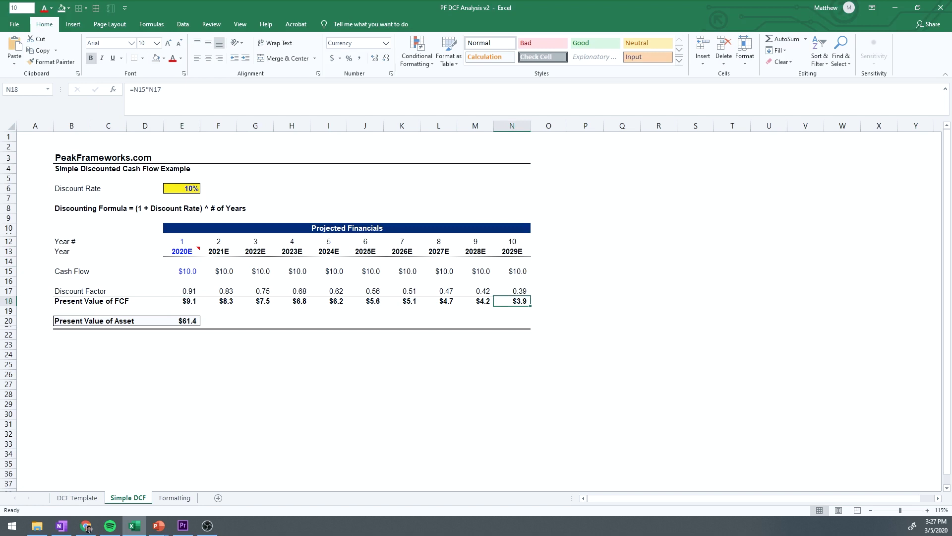
key("Up")
key("ctrl+Left")
key("F2")
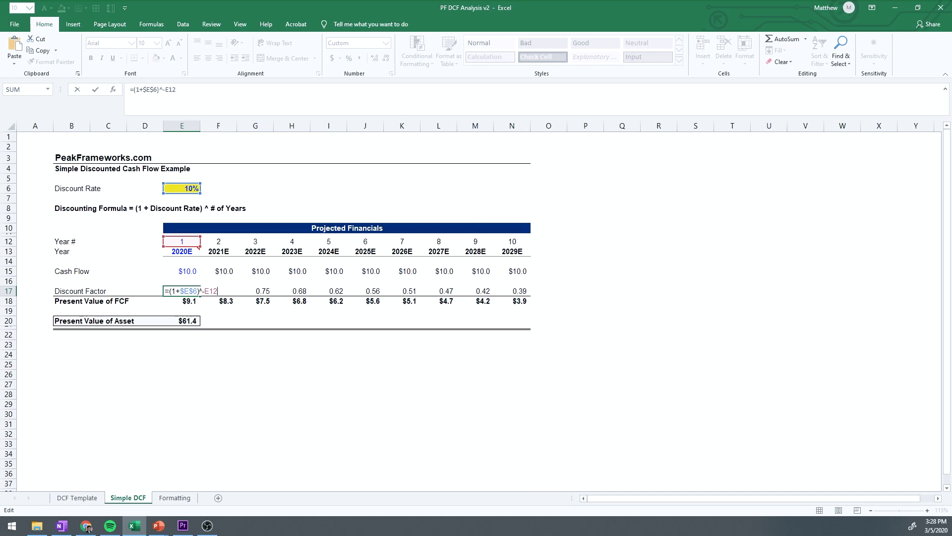
left_click(187, 271)
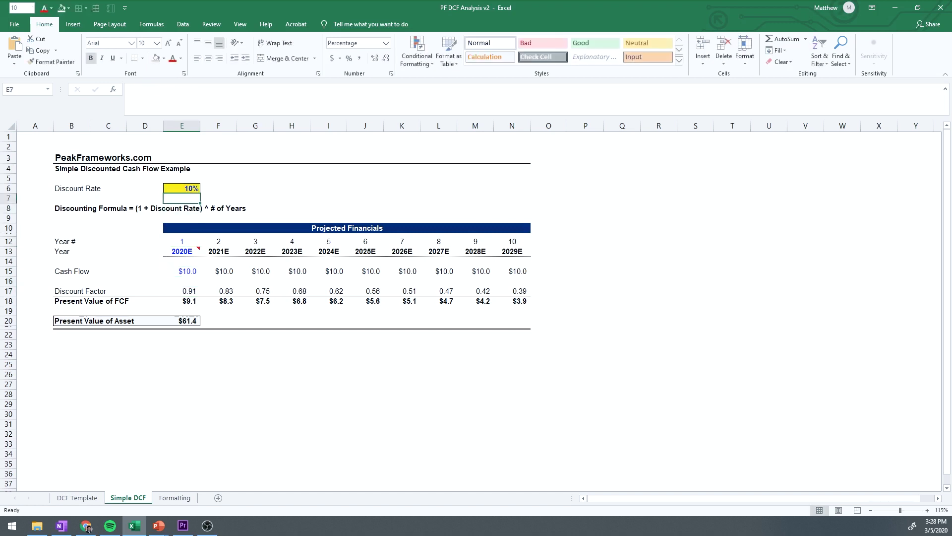
left_click(8, 188)
left_click(165, 208)
Show the Discounting Formula slide, revealing Discount Rate = WACC or Compensation for Risk.
key("Down")
key("Down")
key("Down")
key("Down")
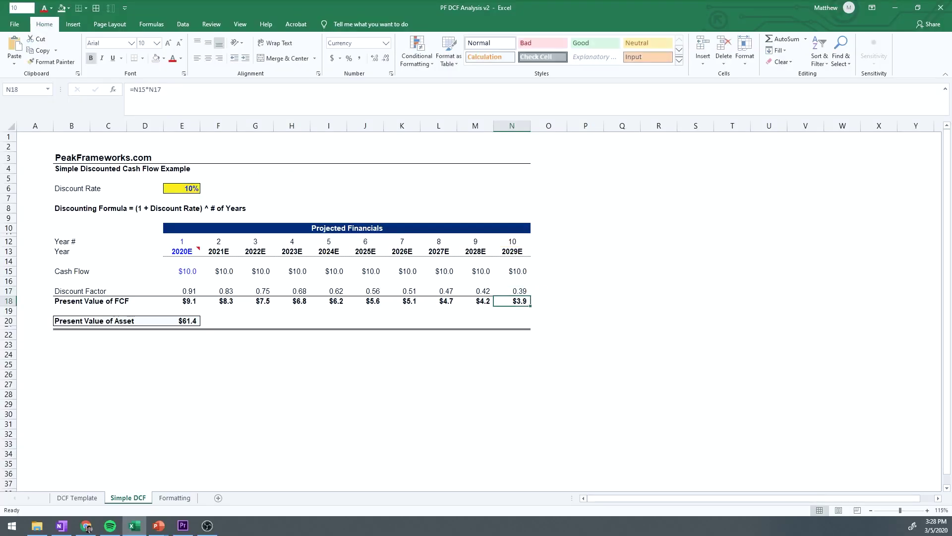
Inspect the Present Value of Asset SUM formula in E20 and leave it unchanged.
key("shift+space")
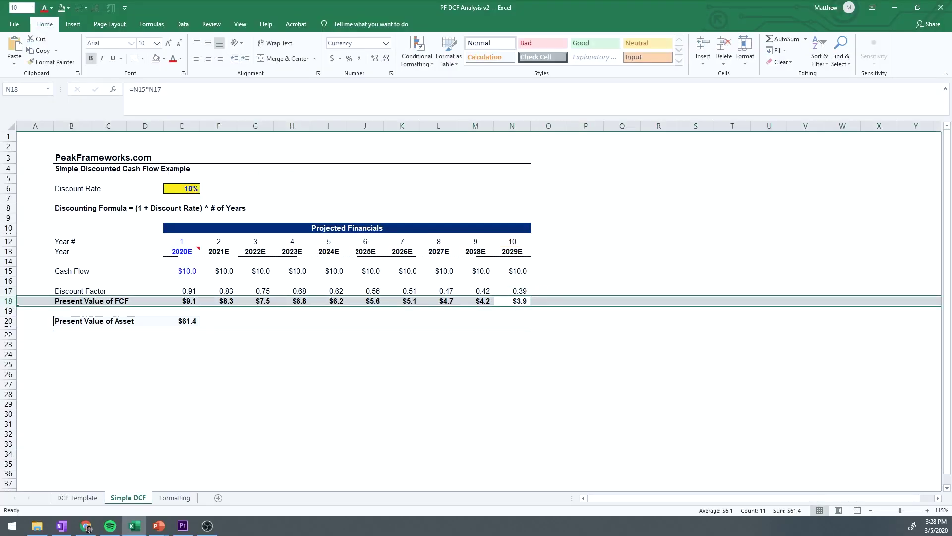
key("Down")
key("Down")
key("ctrl+Left")
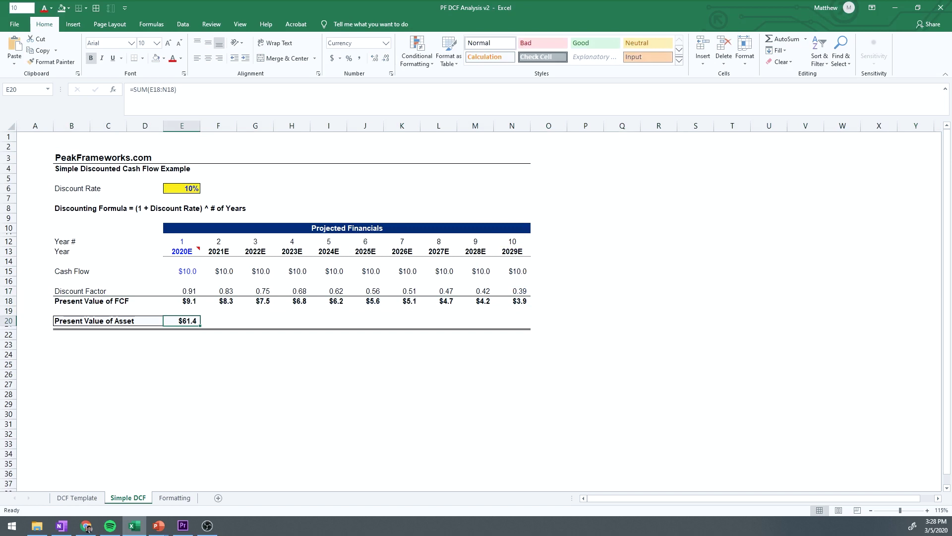
key("F2")
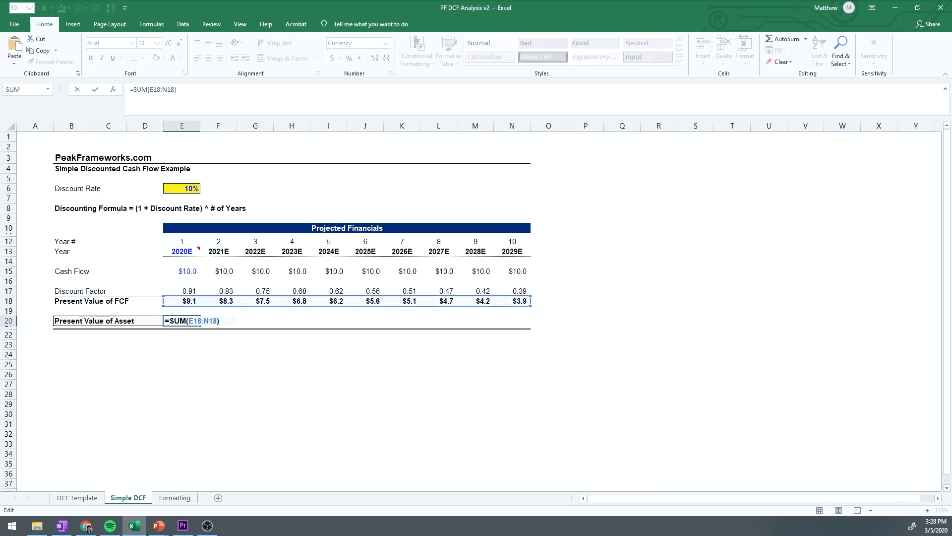
key("ctrl+Return")
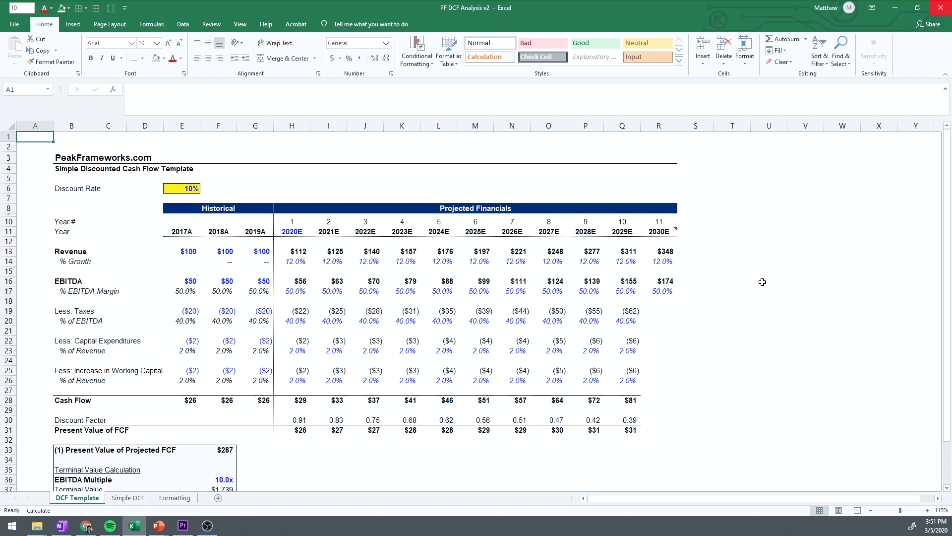
key("Down")
key("Down")
key("Down")
key("Down")
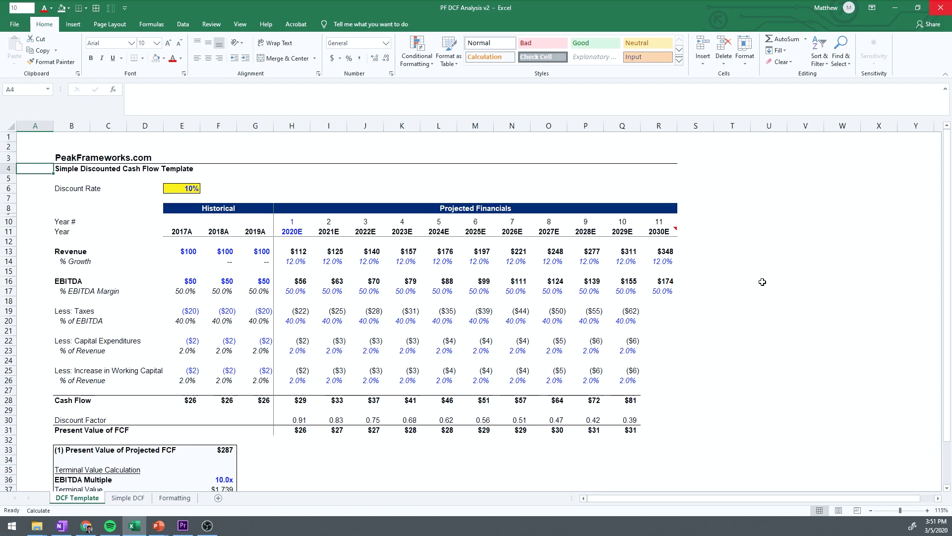
key("Right")
key("Down")
key("Down")
key("Down")
key("Down")
key("Down")
key("Down")
key("Down")
key("ctrl+shift+Right")
key("ctrl+shift+Right")
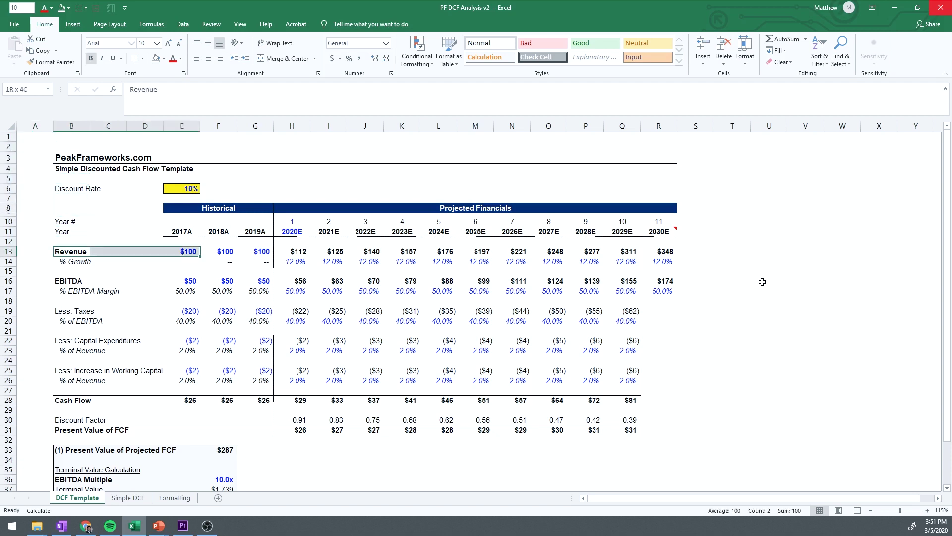
key("Down")
key("Right")
key("Right")
key("Right")
key("Right")
key("Right")
key("Right")
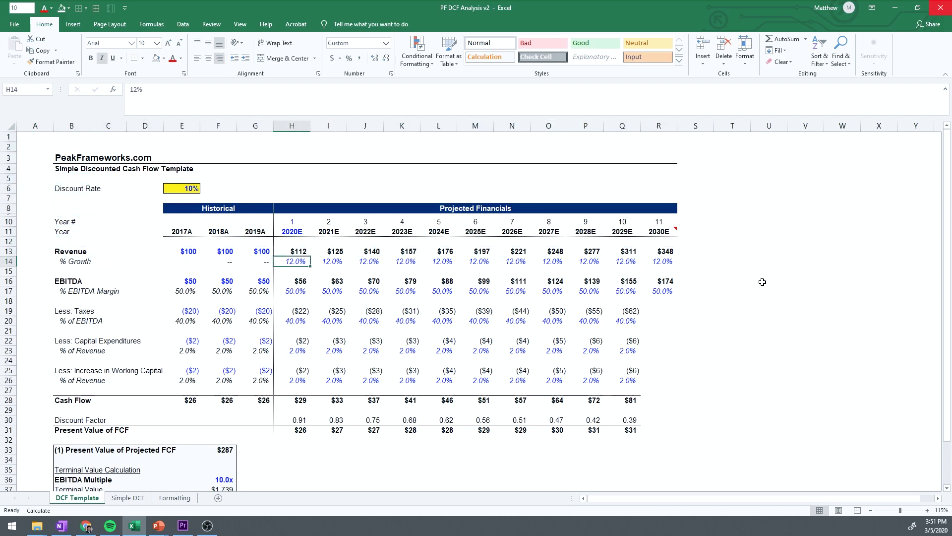
key("ctrl+shift+Right")
key("Down")
key("Down")
key("Down")
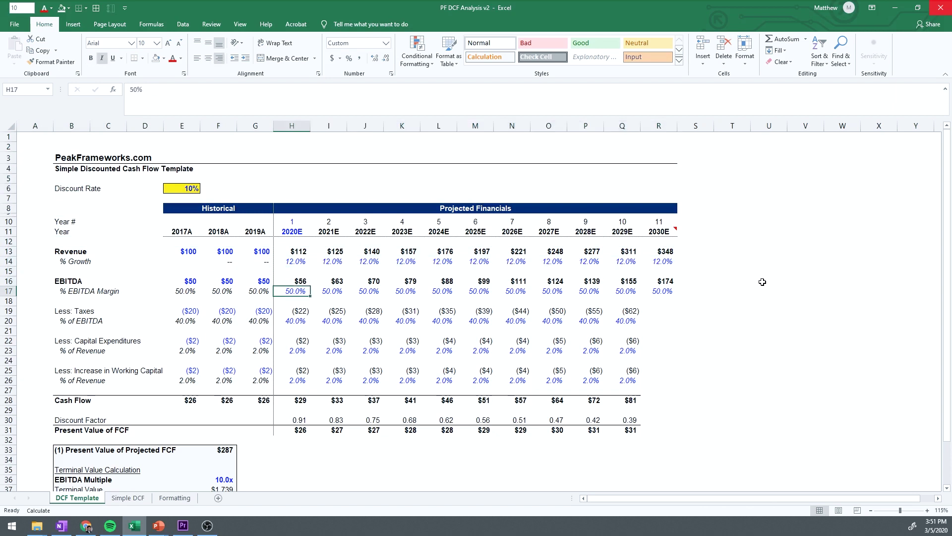
key("ctrl+shift+Right")
key("Up")
key("Right")
key("F2")
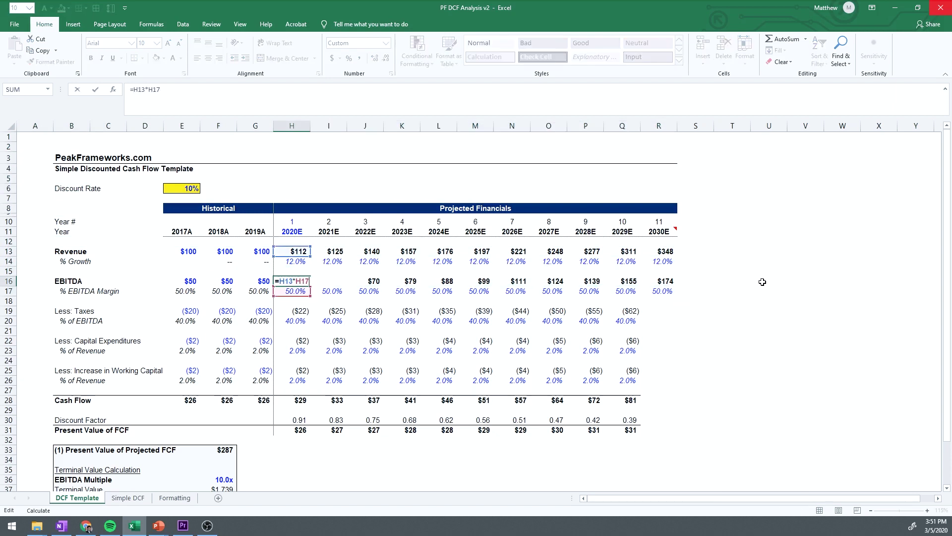
key("Tab")
key("Tab")
key("F2")
key("Tab")
key("Tab")
key("Return")
key("Down")
key("Down")
key("F2")
key("Tab")
key("F2")
key("Tab")
key("F2")
key("Tab")
key("F2")
key("Tab")
key("ctrl+r")
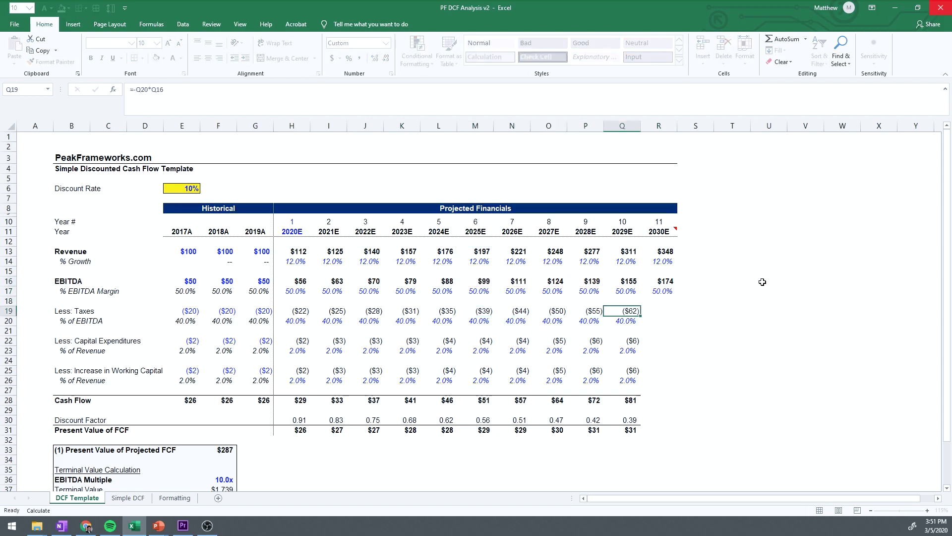
key("Down")
key("shift+space")
key("Down")
key("Down")
key("F2")
key("Escape")
key("Left")
key("shift+space")
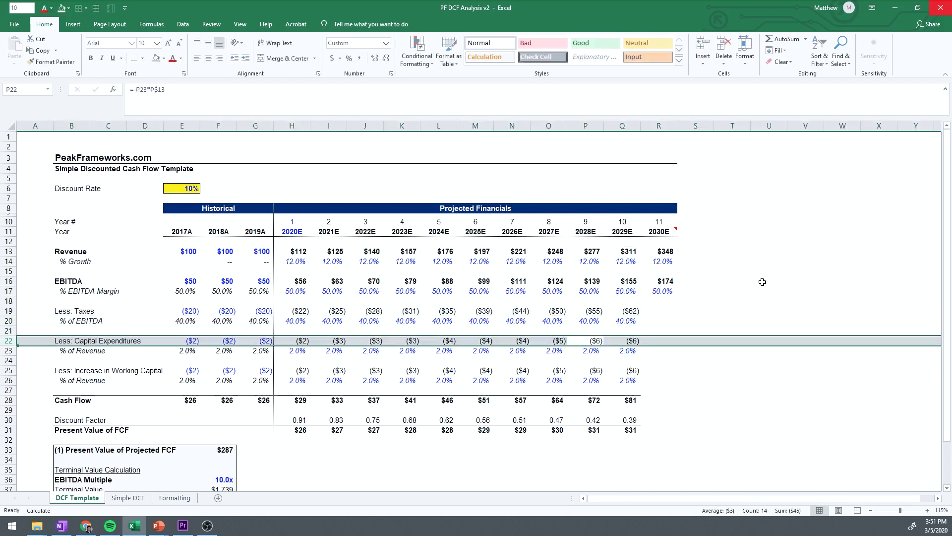
key("Down")
key("Down")
key("Down")
key("shift+space")
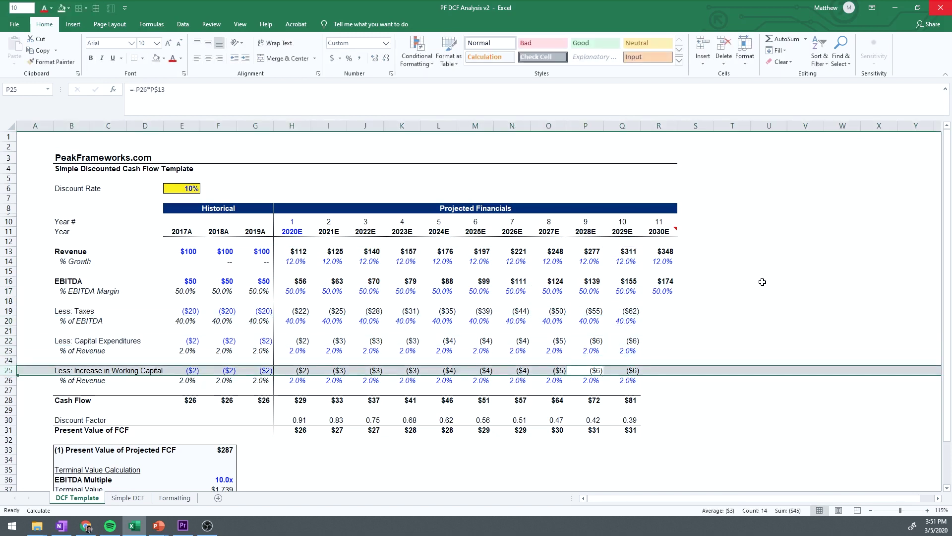
key("Down")
key("Down")
key("Down")
key("F2")
key("Escape")
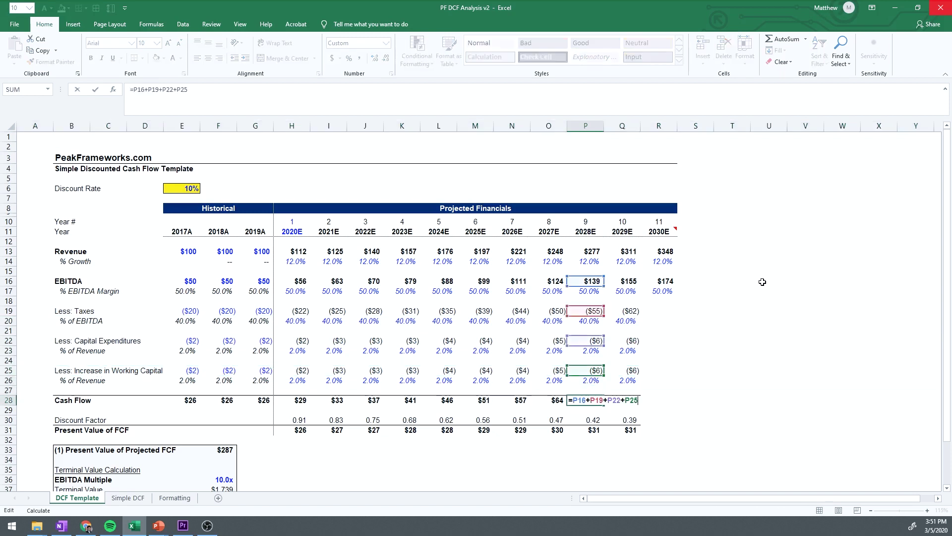
key("Right")
key("Left")
key("Left")
key("Left")
key("Left")
key("Left")
key("shift+space")
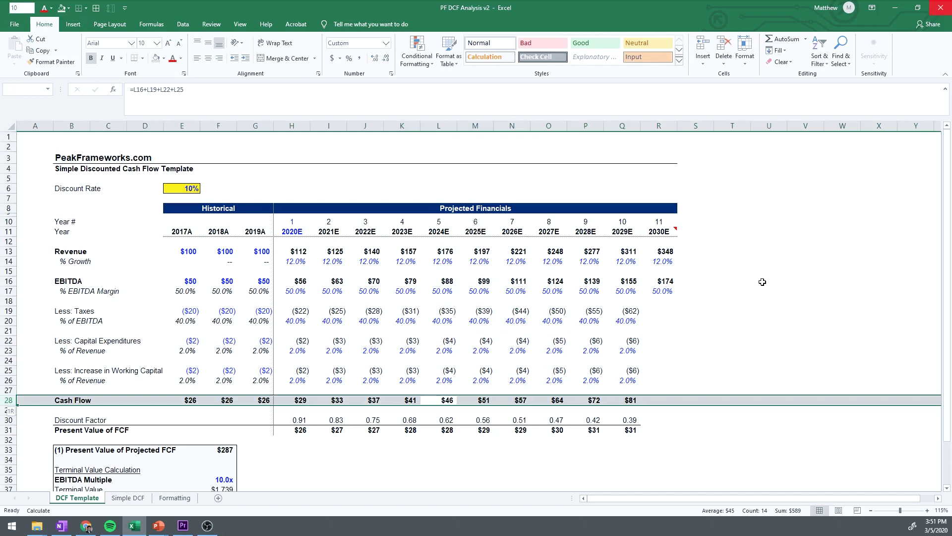
key("Right")
key("Right")
key("Right")
key("Right")
key("Right")
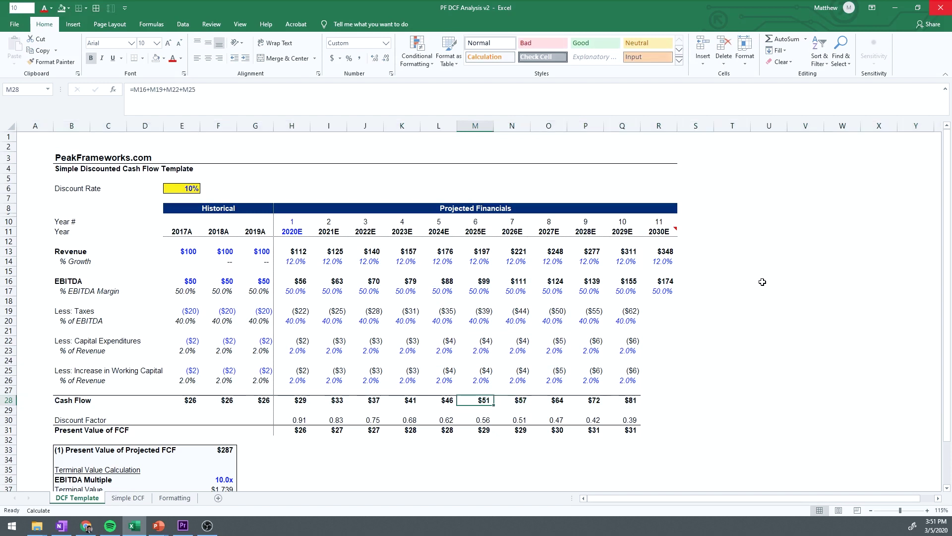
key("Down")
key("Down")
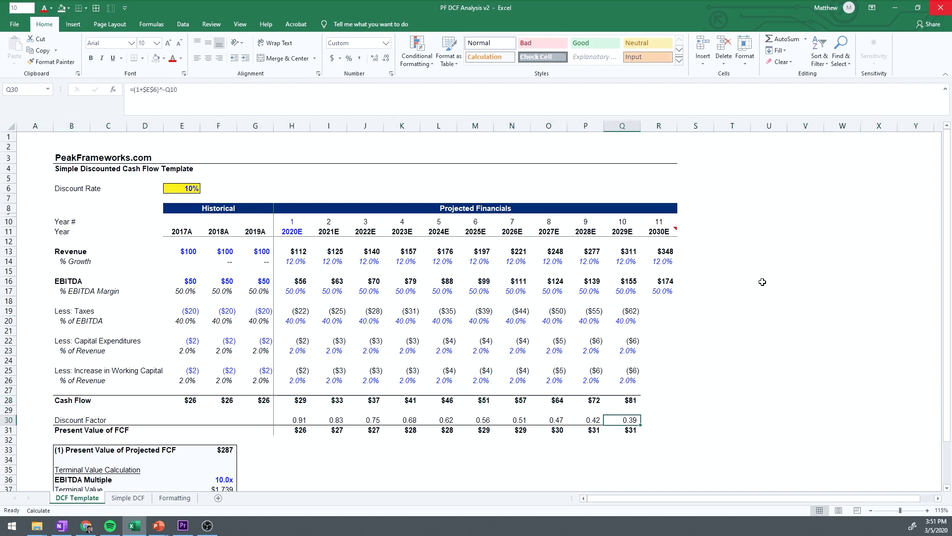
key("F2")
key("Return")
key("F2")
key("Escape")
key("Left")
key("Left")
key("Left")
key("F2")
key("Escape")
key("Left")
key("Down")
key("Down")
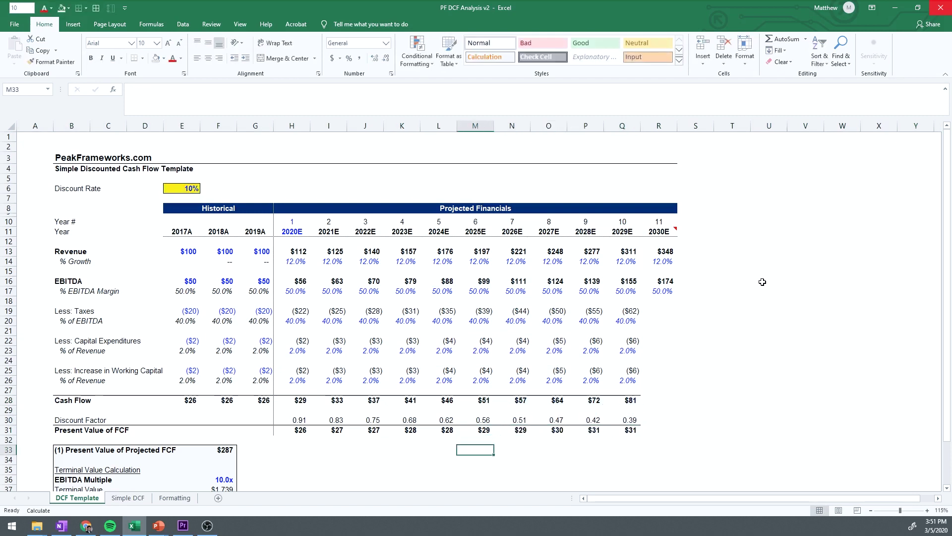
key("Left")
key("Left")
key("Left")
key("Left")
key("Left")
key("Left")
key("Left")
key("F2")
key("Escape")
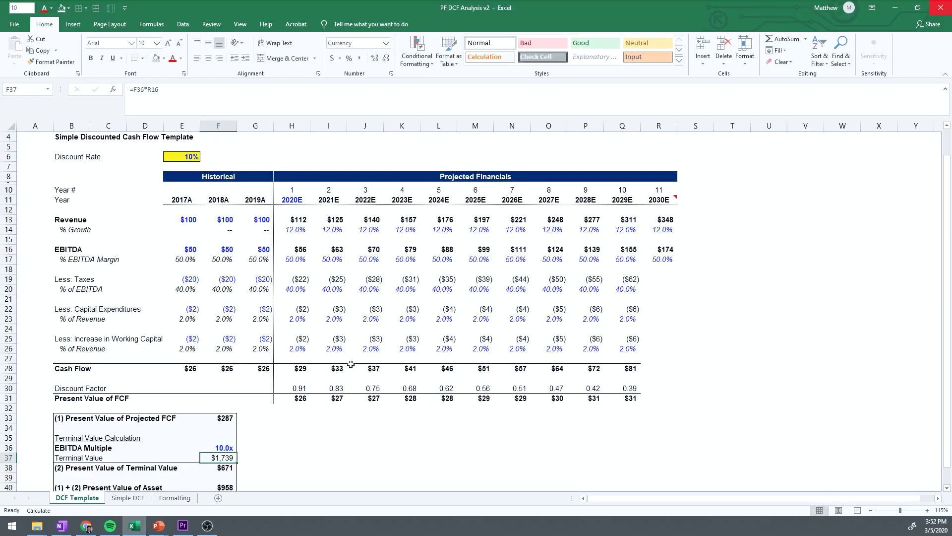
Enter the terminal value in F37 as =F36*R16, EBITDA multiple times 2030E EBITDA.
left_click(667, 248)
key("F2")
key("Escape")
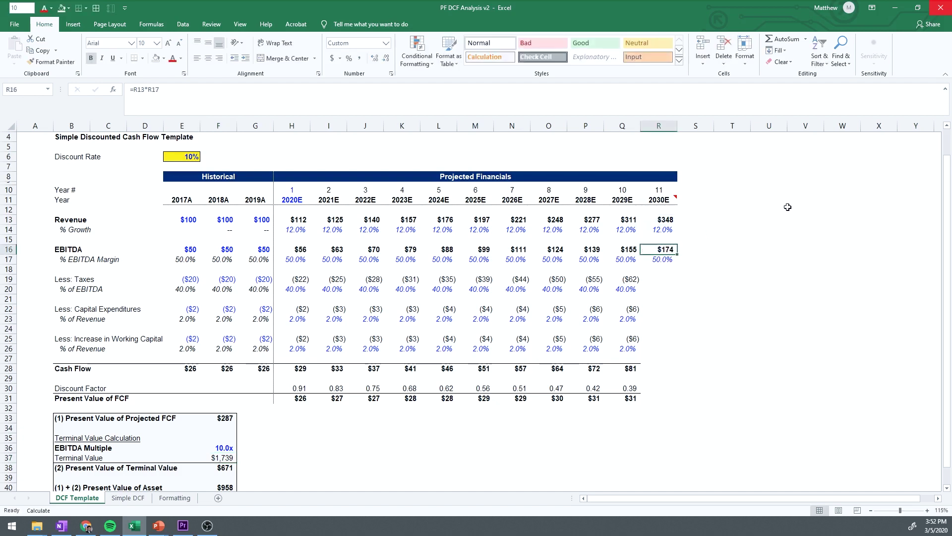
scroll(587, 314, "down", 1)
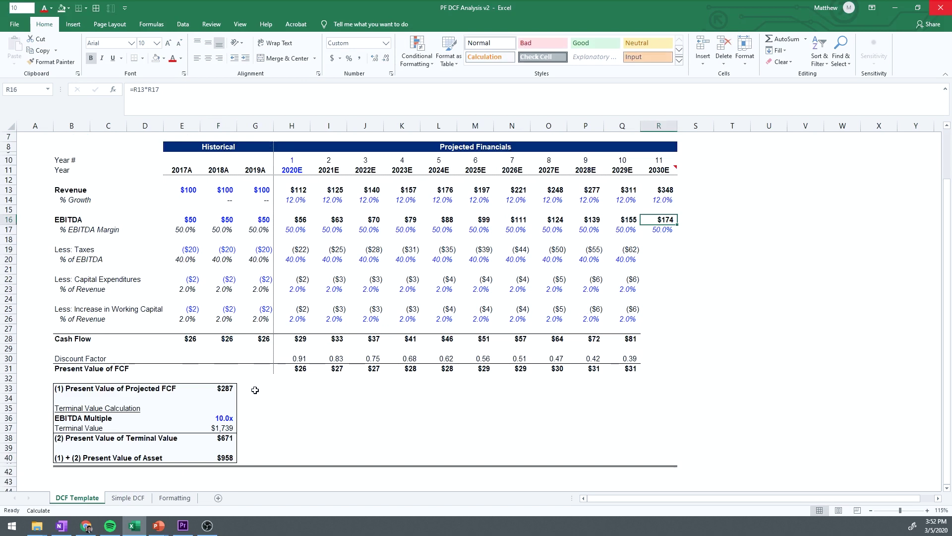
left_click(218, 428)
type("=")
left_click(218, 418)
type("*")
left_click(659, 219)
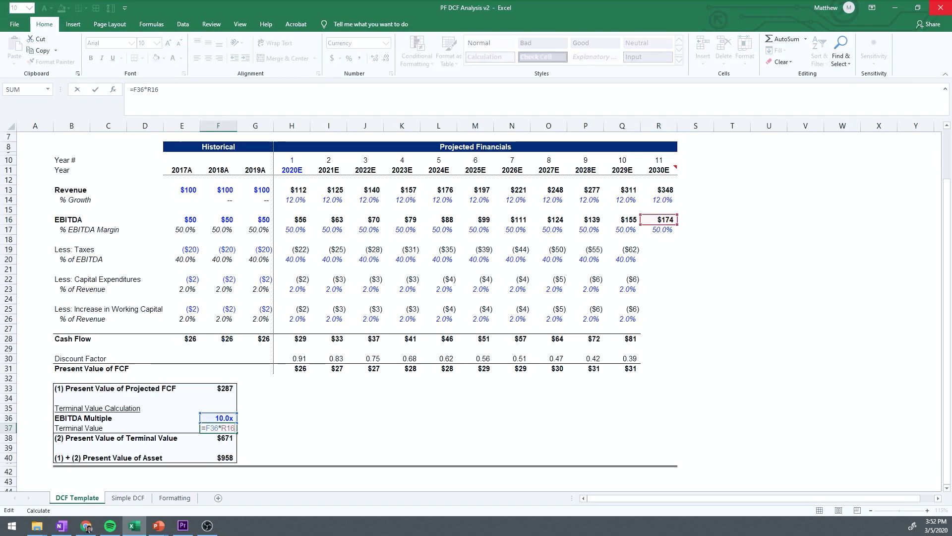
key("ctrl+Return")
Verify F38's discounted terminal value ($671), then enter =F33+F38 in F40 for asset value.
left_click(218, 438)
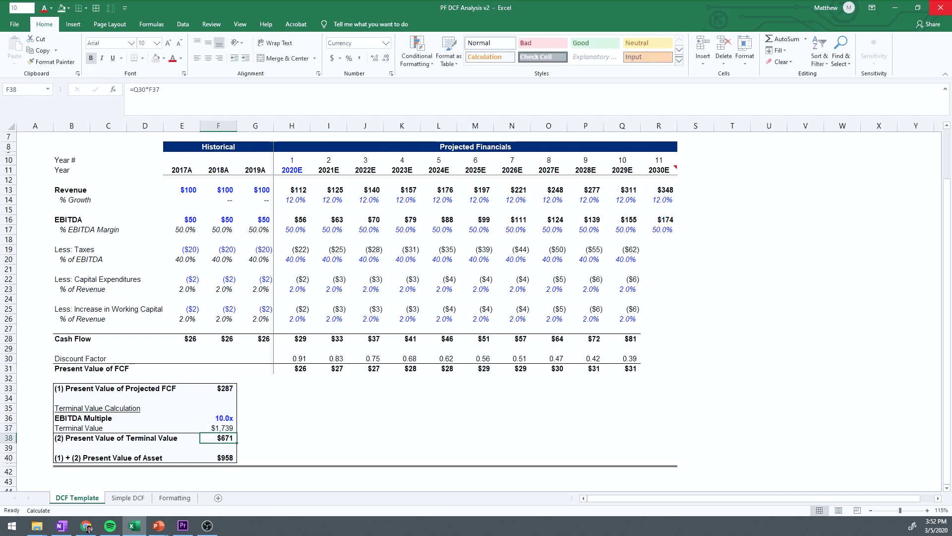
key("F2")
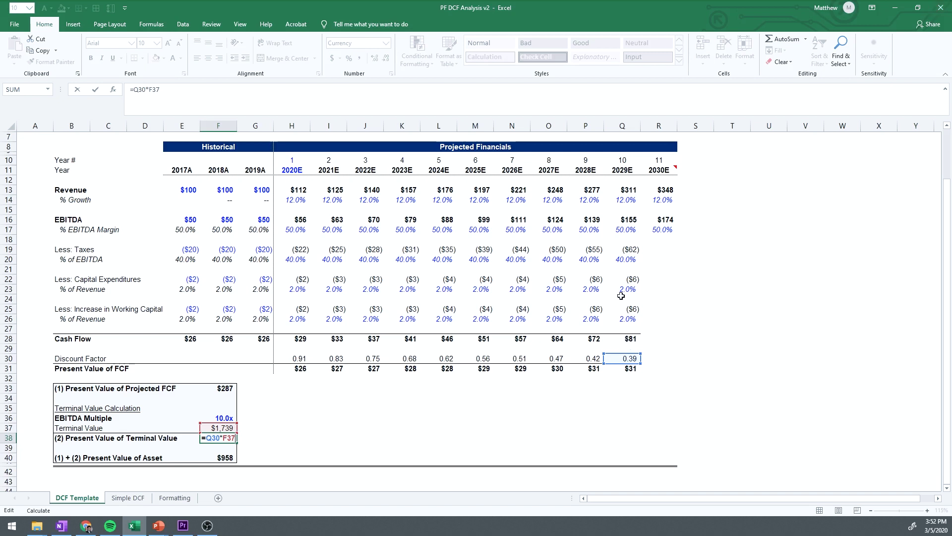
key("Escape")
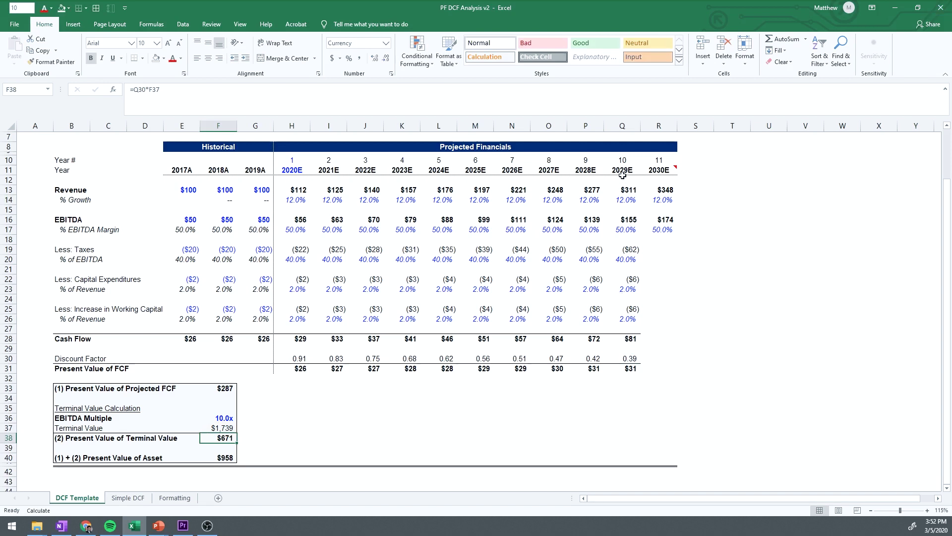
left_click(619, 159)
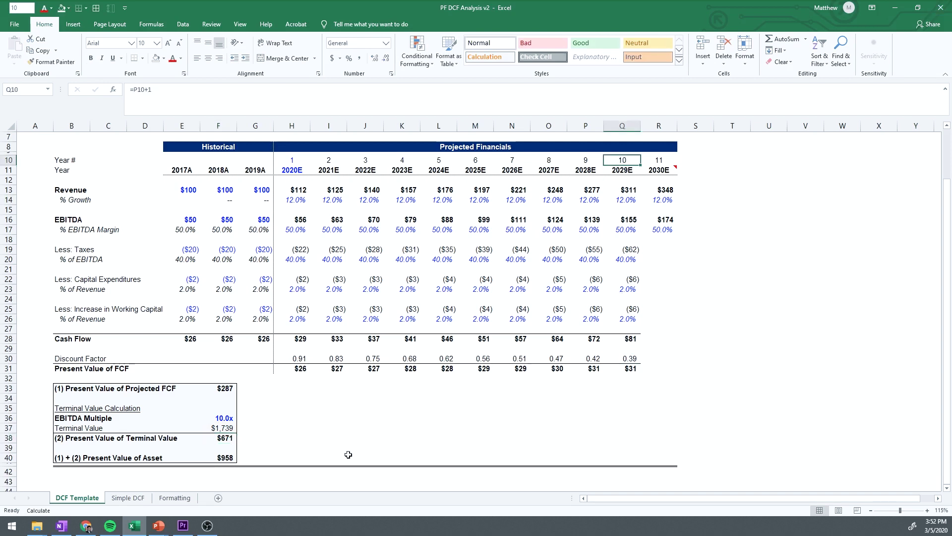
left_click(635, 359)
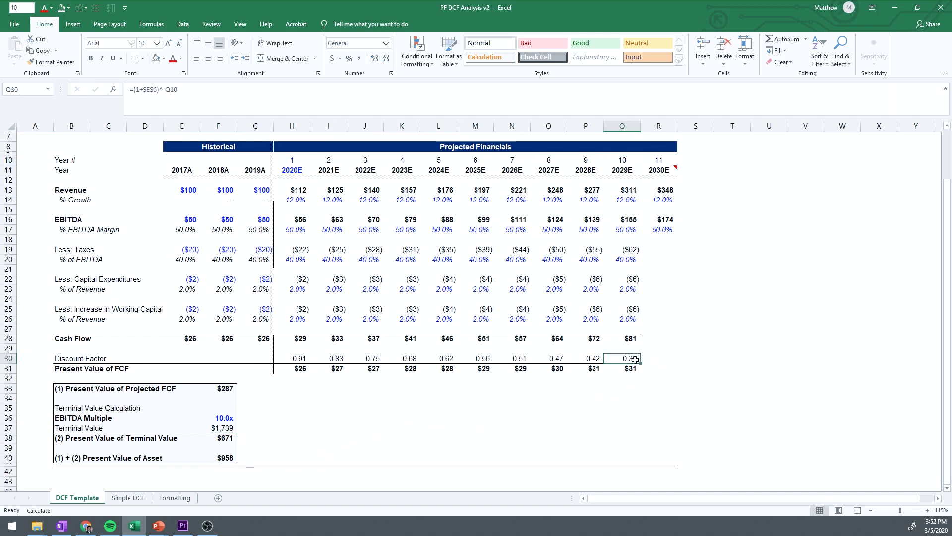
left_click(228, 427)
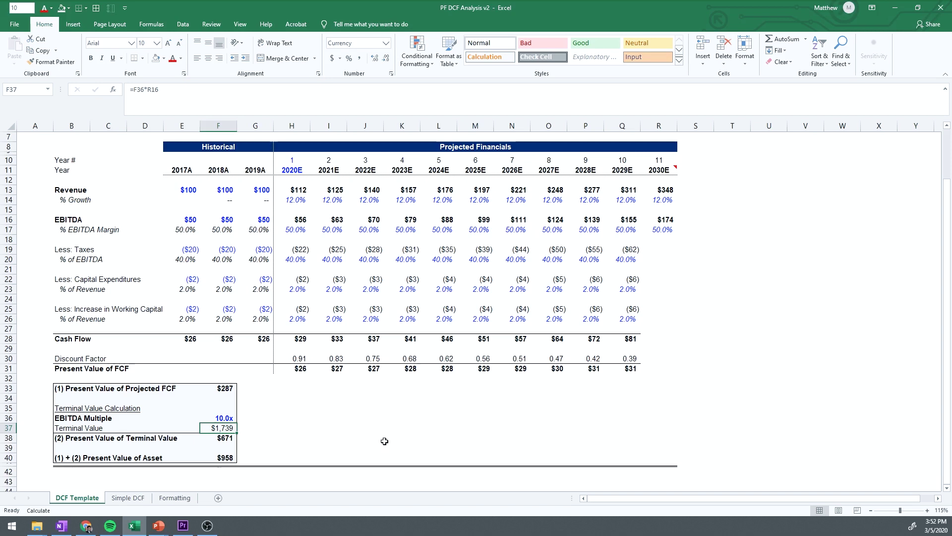
key("Down")
key("Down")
type("=F33+F38")
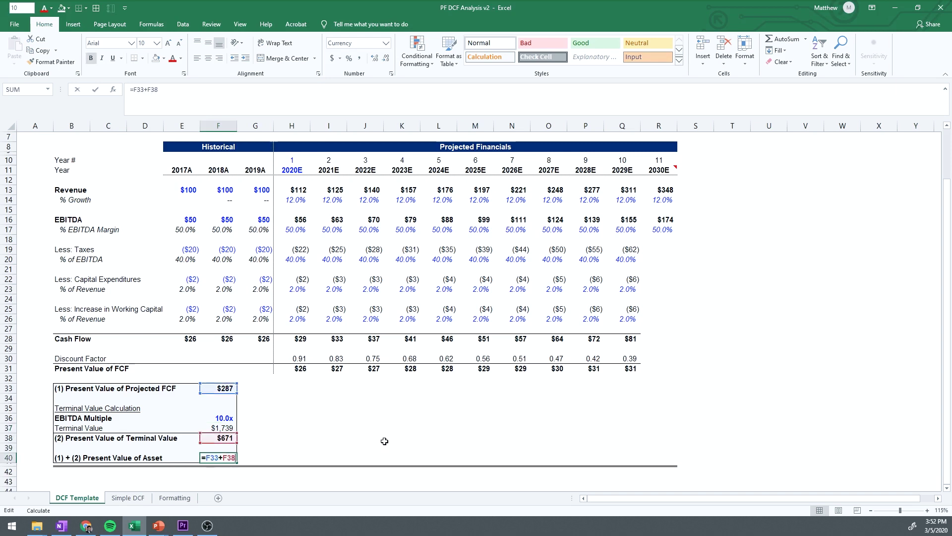